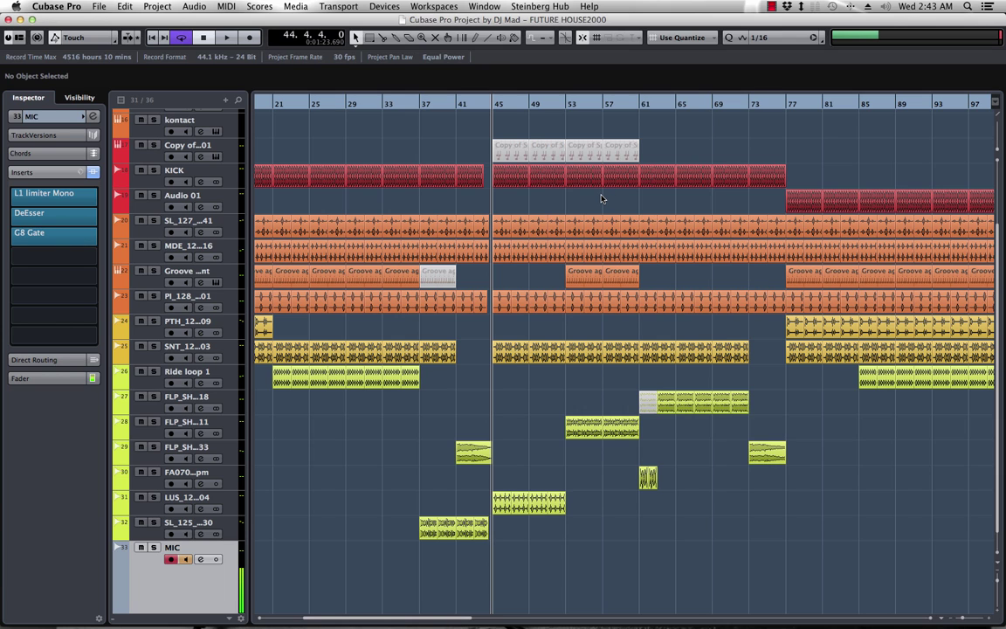
Zoom out the arrangement and play back the future house project.
key(g)
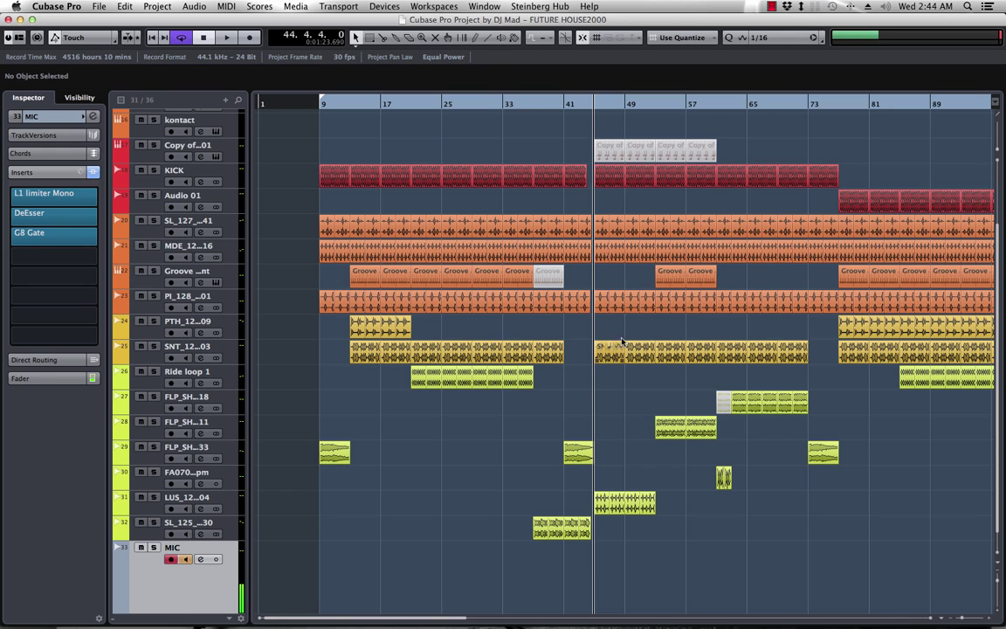
key(space)
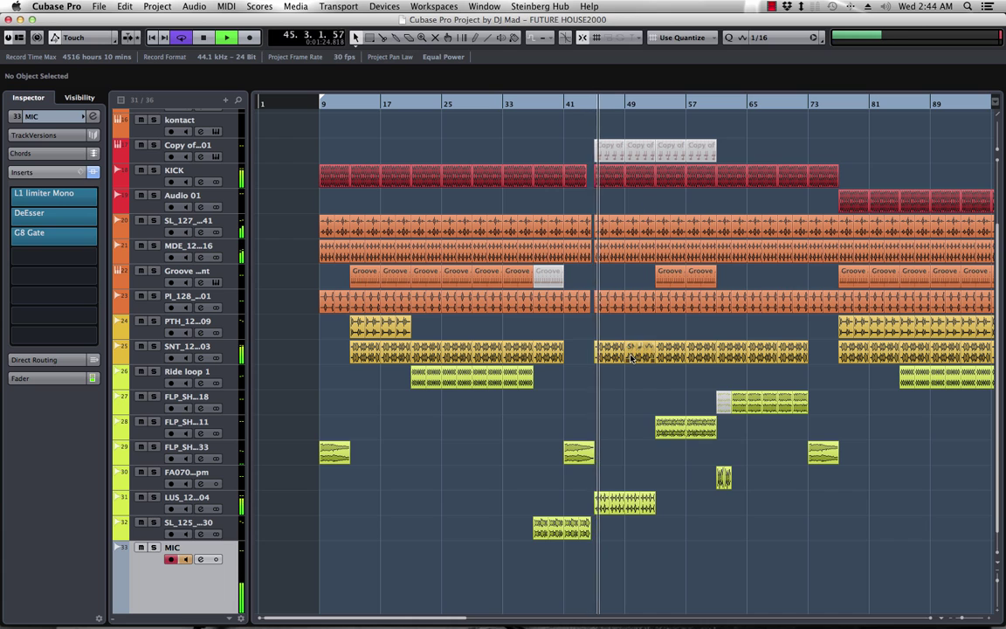
Select the bongo track SNT_124_GE_1940_BONGO_03, preview it soloed, then unsolo and stop.
click(234, 355)
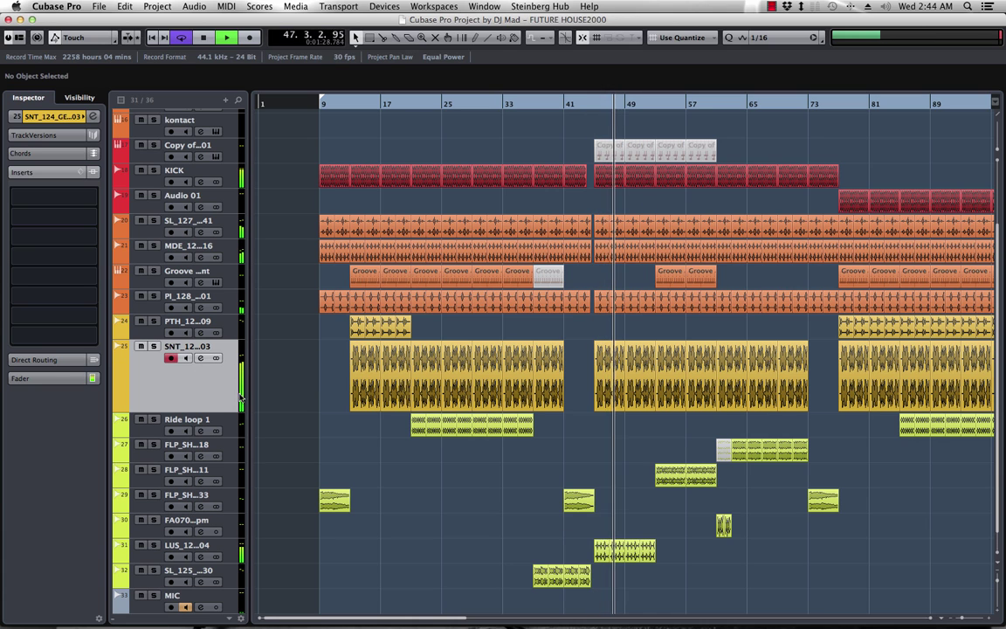
key(space)
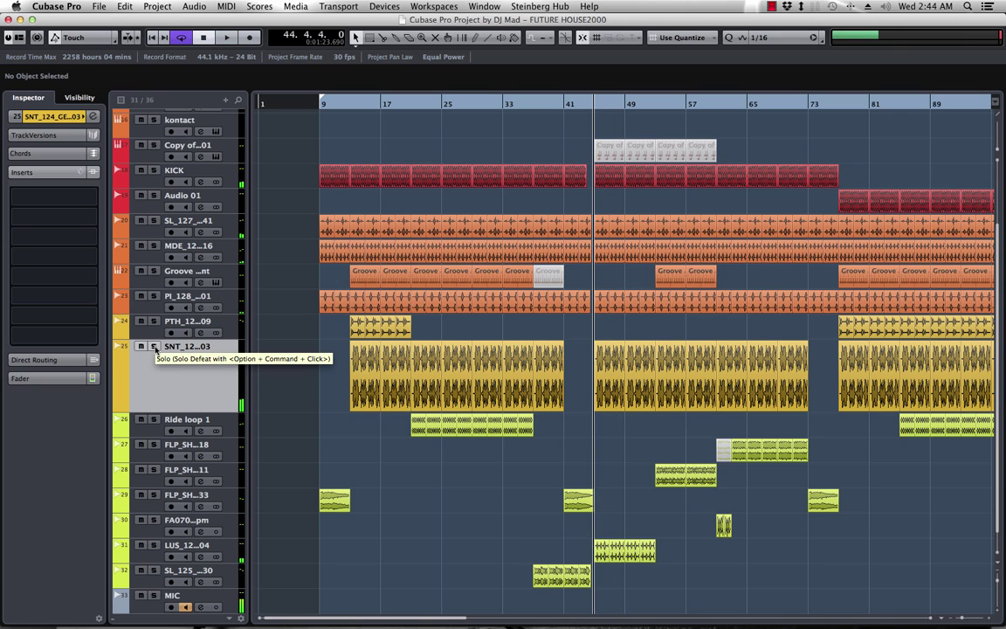
click(154, 346)
key(space)
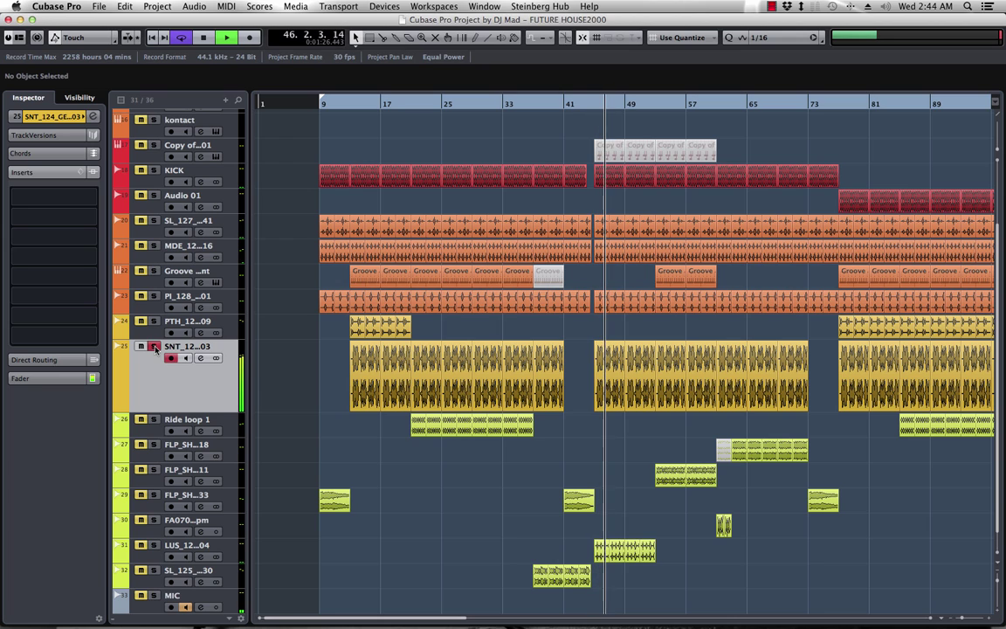
click(155, 347)
key(space)
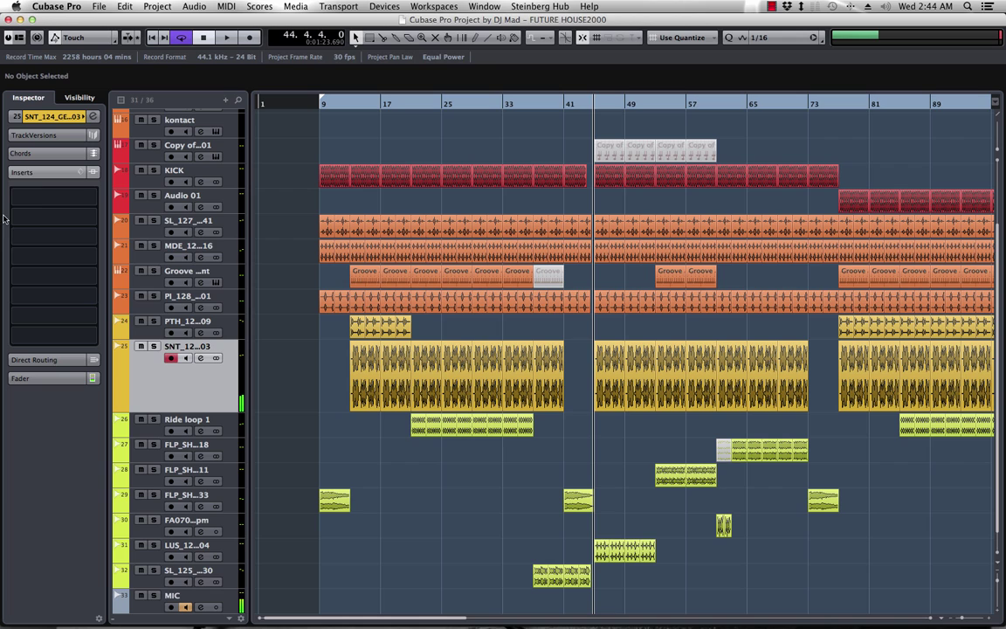
Insert MultibandCompressor from the MAD collection in the bongo track's first insert slot.
mouse_move(53, 197)
click(98, 198)
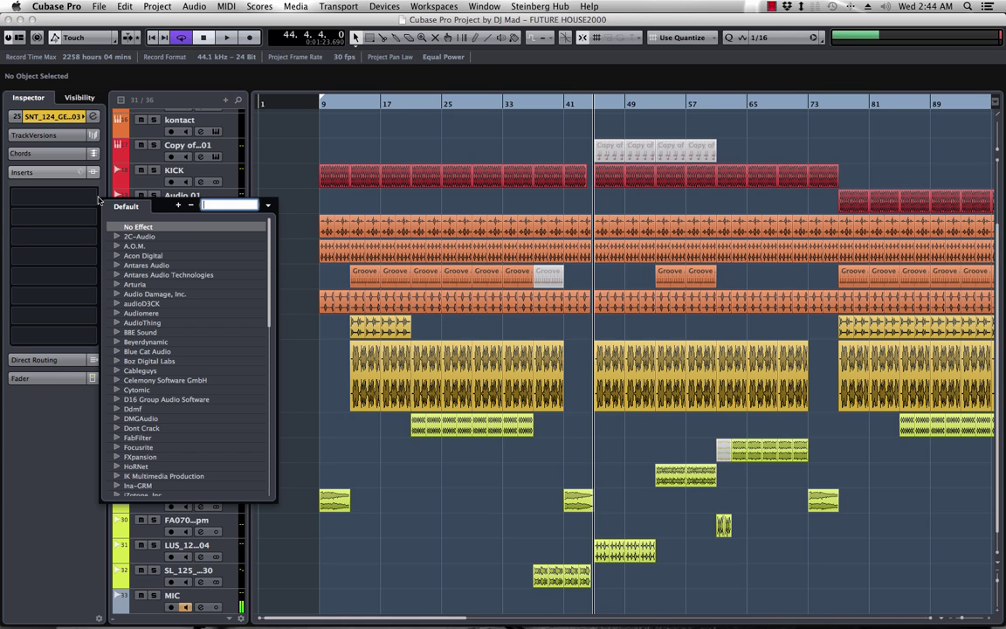
text(MULT)
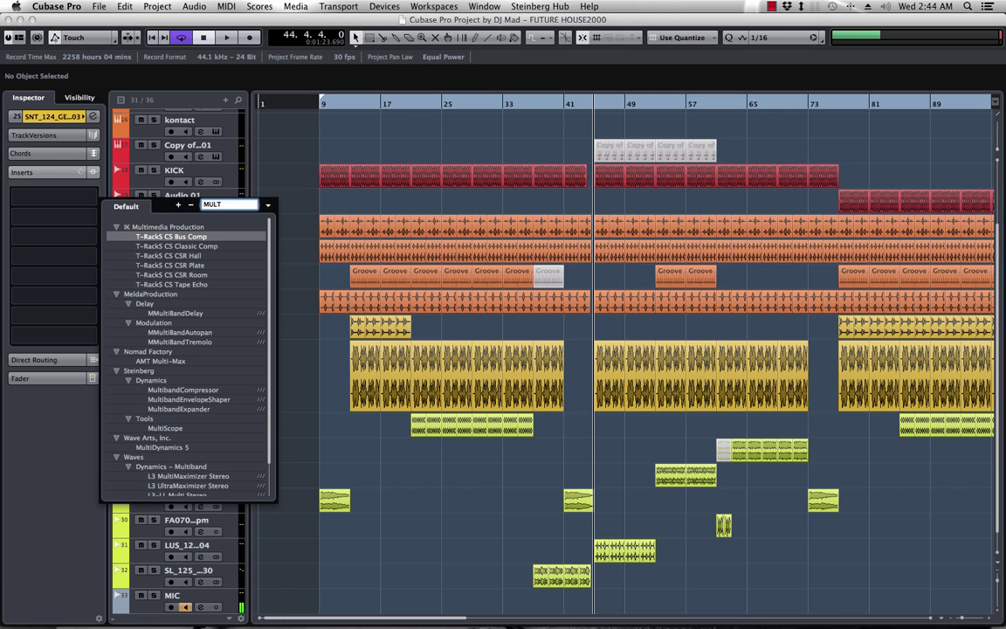
click(267, 204)
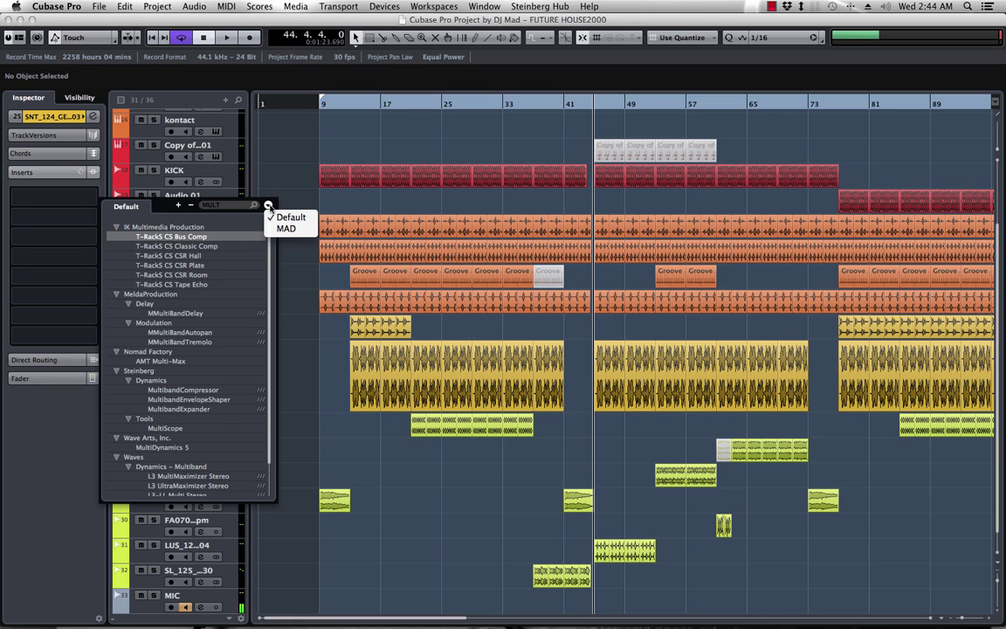
click(281, 225)
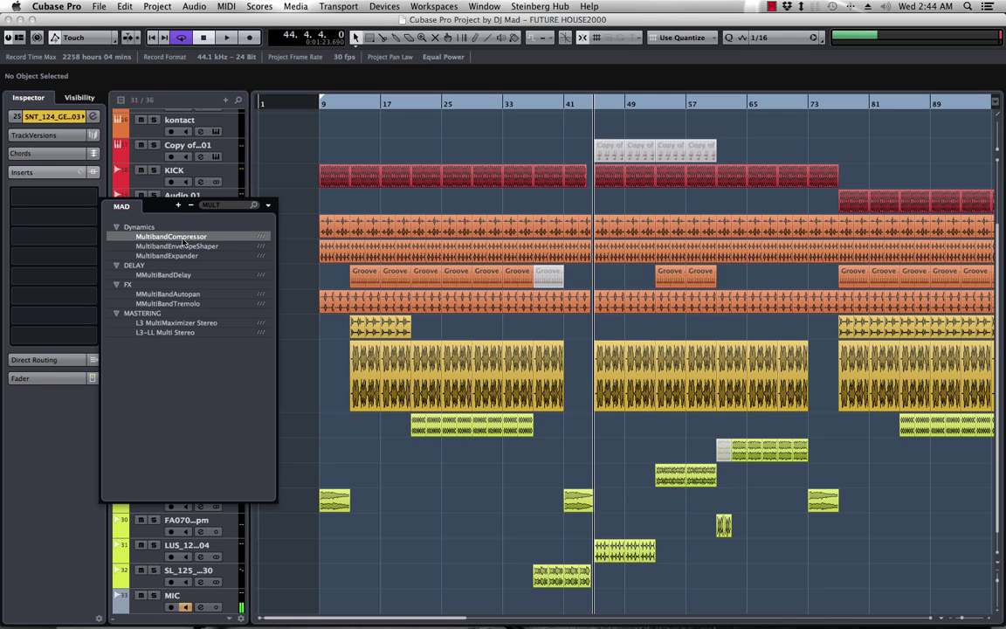
click(183, 237)
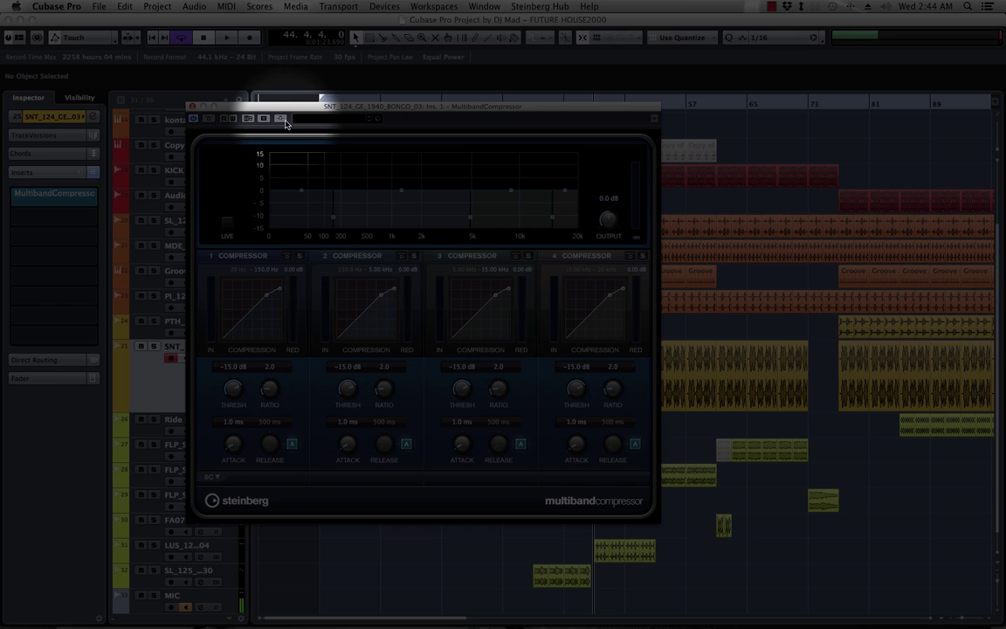
Activate the compressor side-chain, enable SIDE CH on band 1, and open bongo channel settings.
click(280, 119)
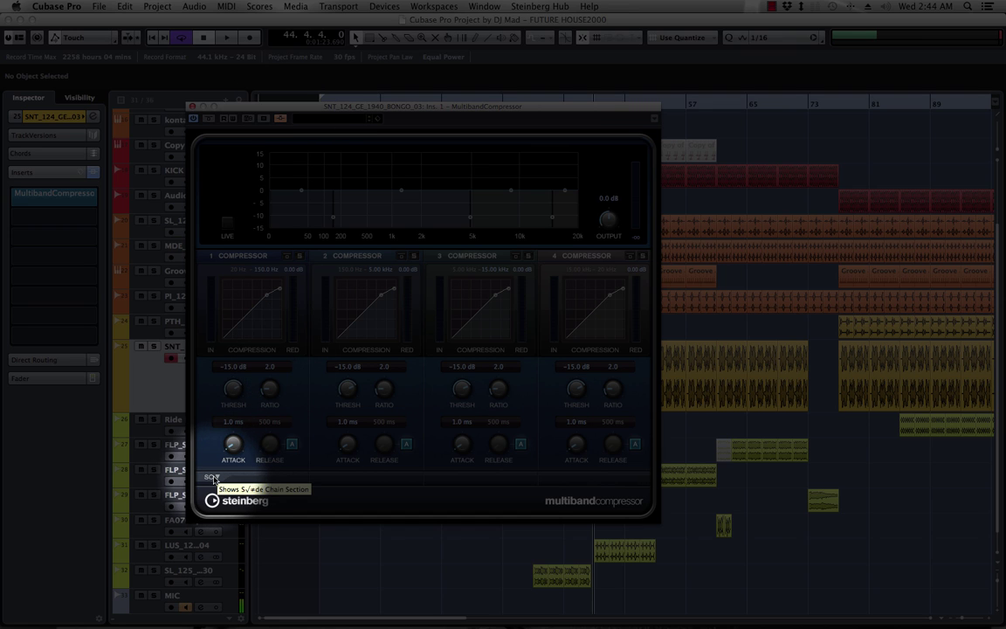
click(211, 478)
click(232, 548)
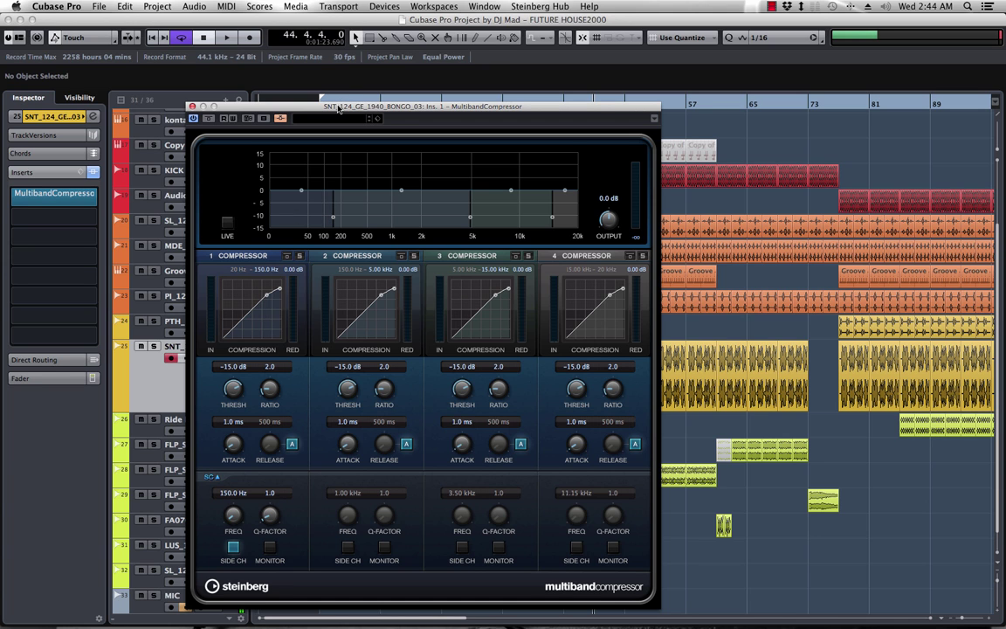
drag(338, 108, 609, 118)
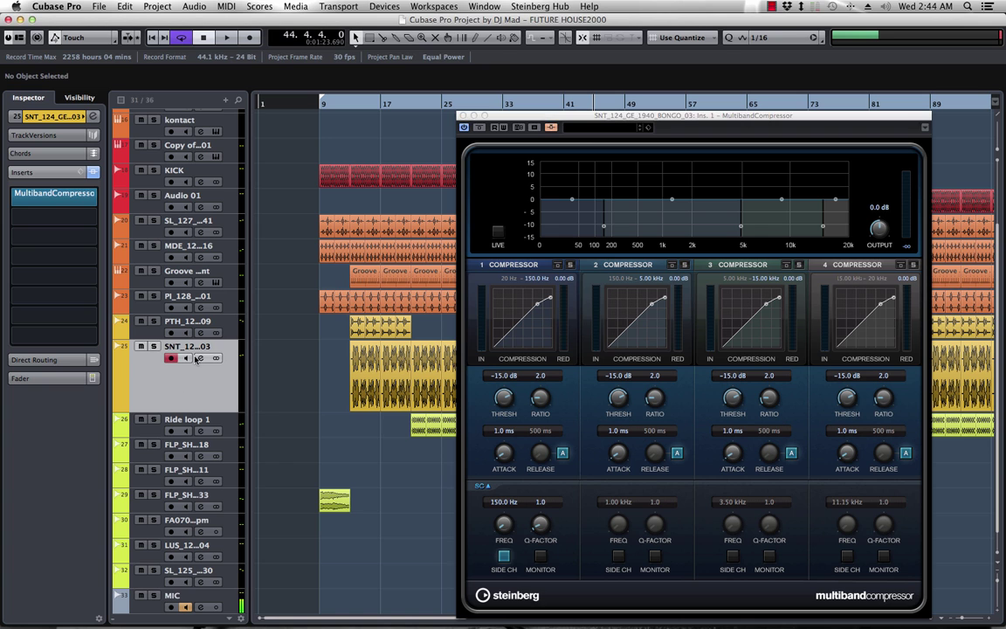
click(201, 359)
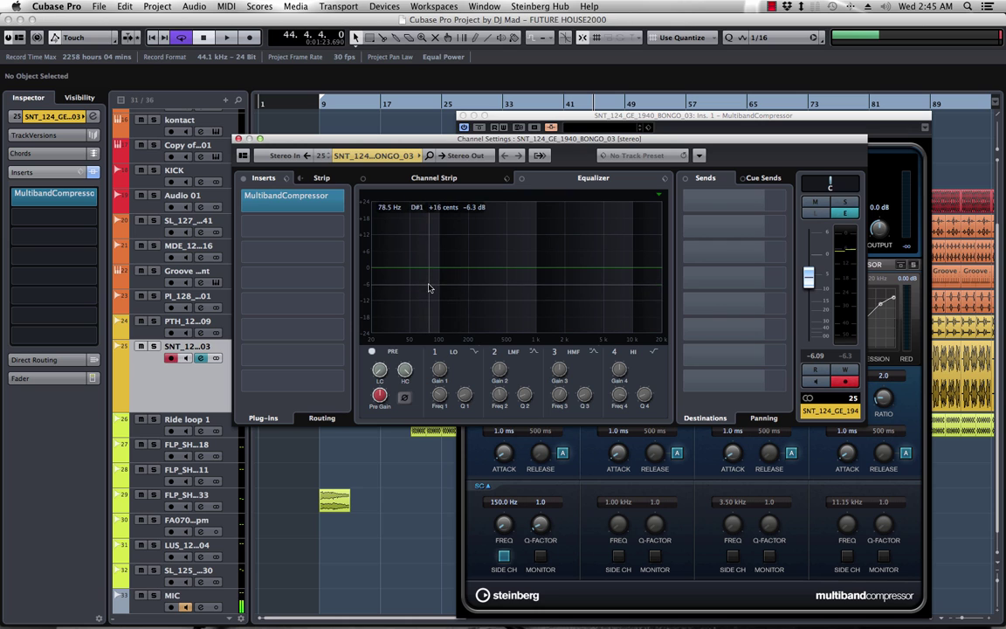
key(space)
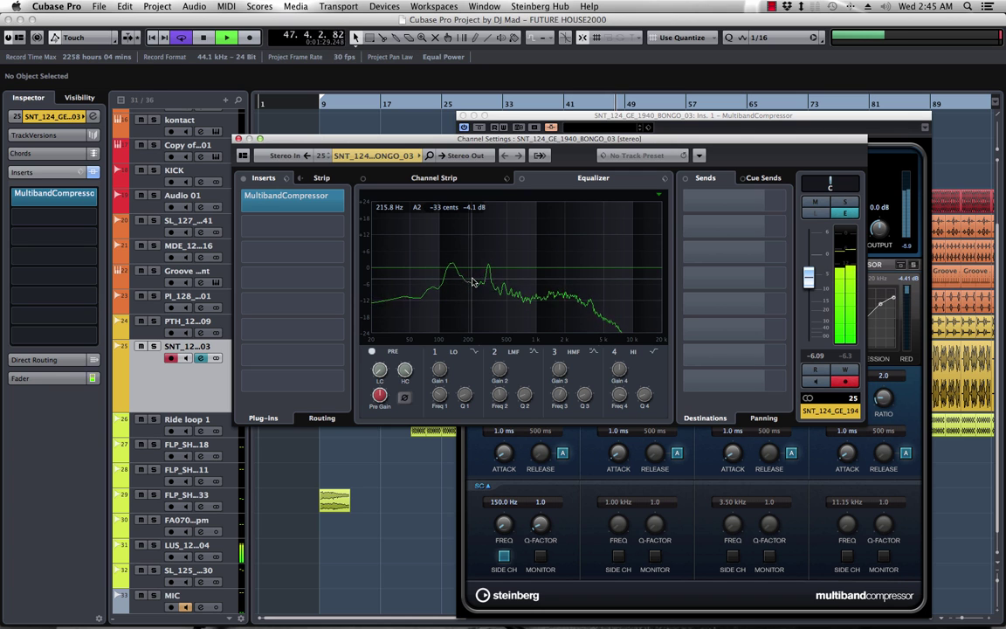
key(space)
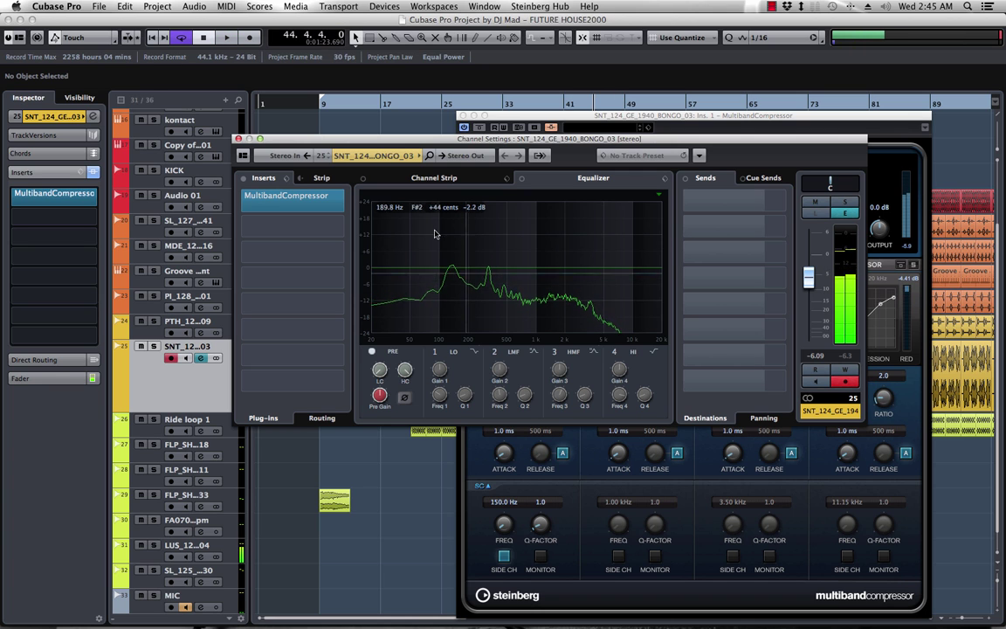
drag(524, 138, 447, 131)
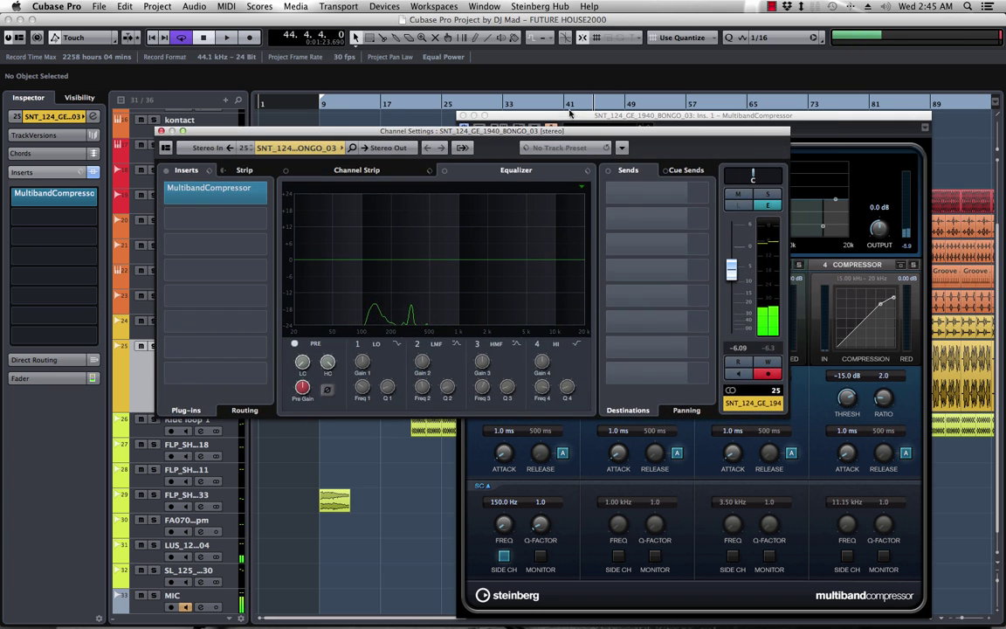
click(609, 119)
drag(568, 121, 549, 69)
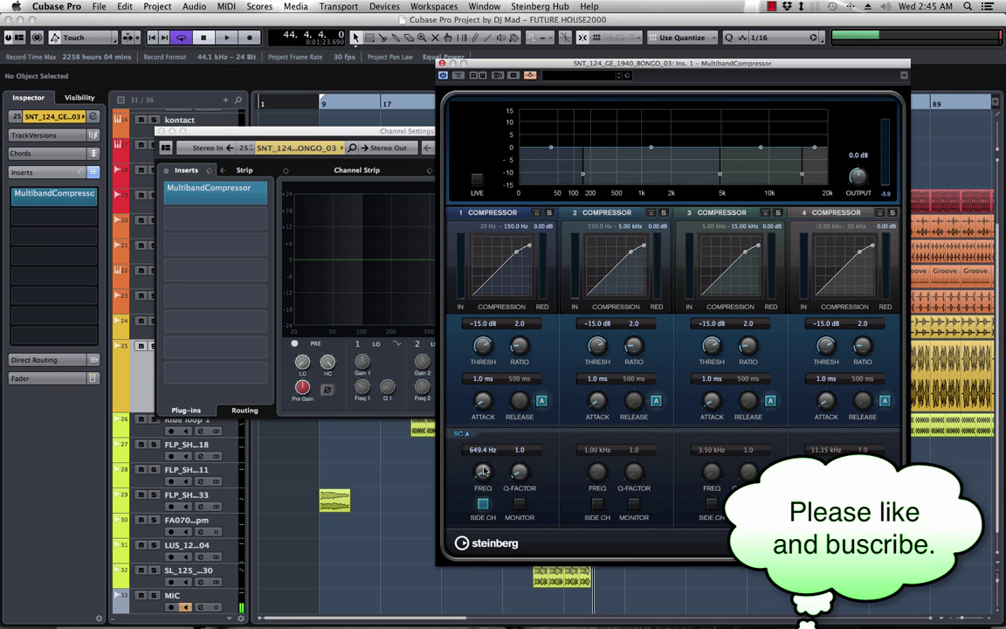
Set band 1 side-chain frequency to 230 Hz and raise the low/mid crossover to about 235 Hz.
scroll(484, 471, up, 5)
click(482, 451)
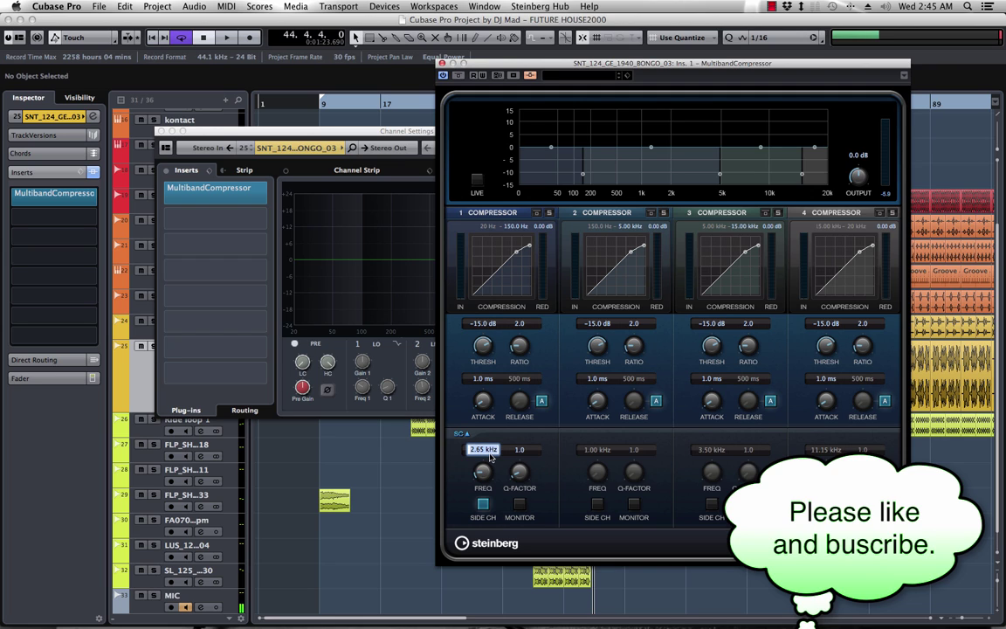
text(230)
key(Return)
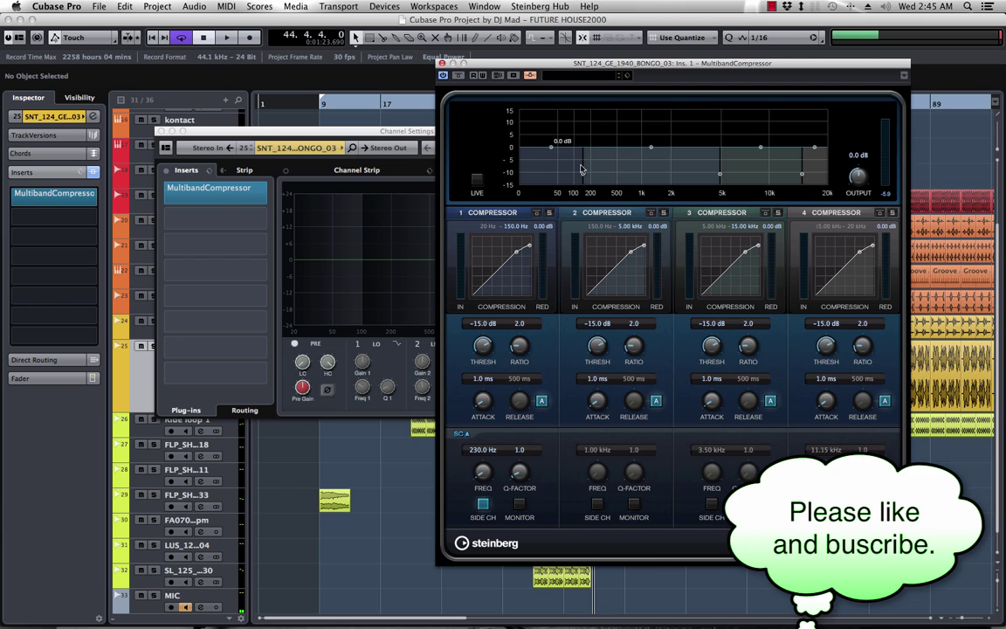
mouse_move(583, 174)
drag(583, 177, 594, 177)
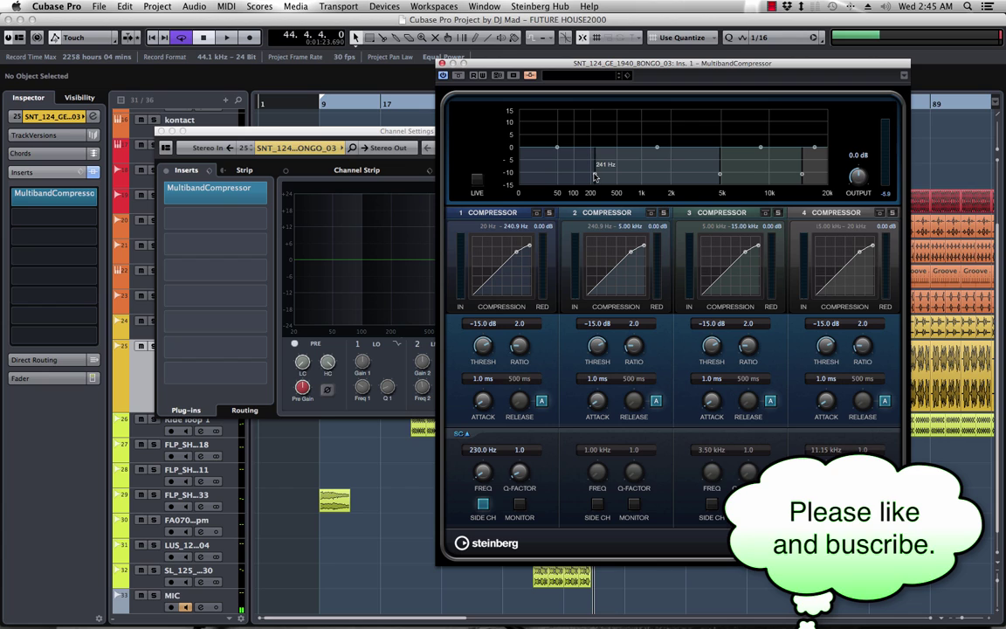
drag(594, 177, 593, 177)
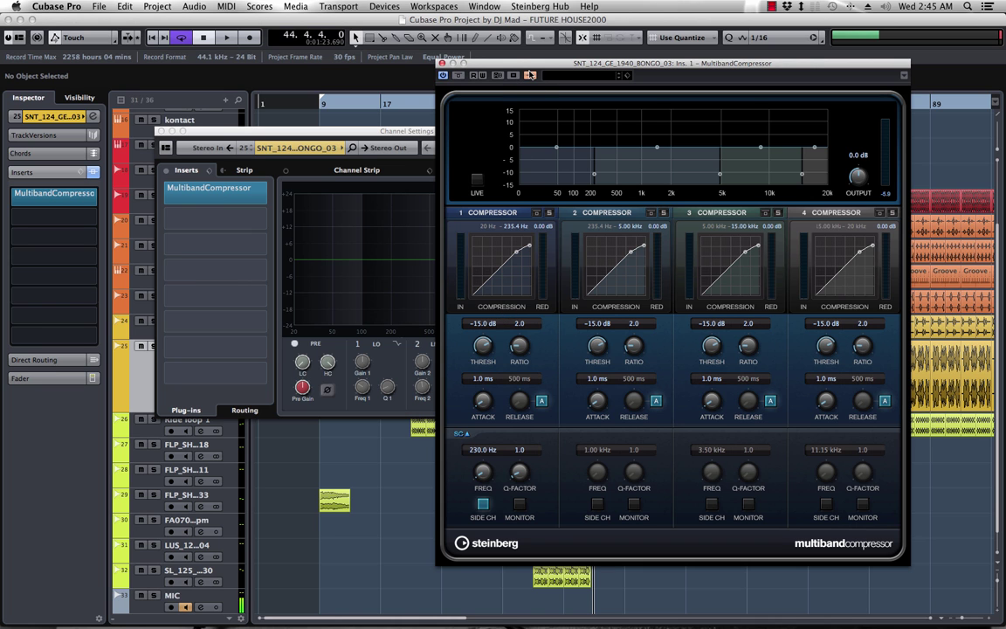
drag(520, 67, 548, 92)
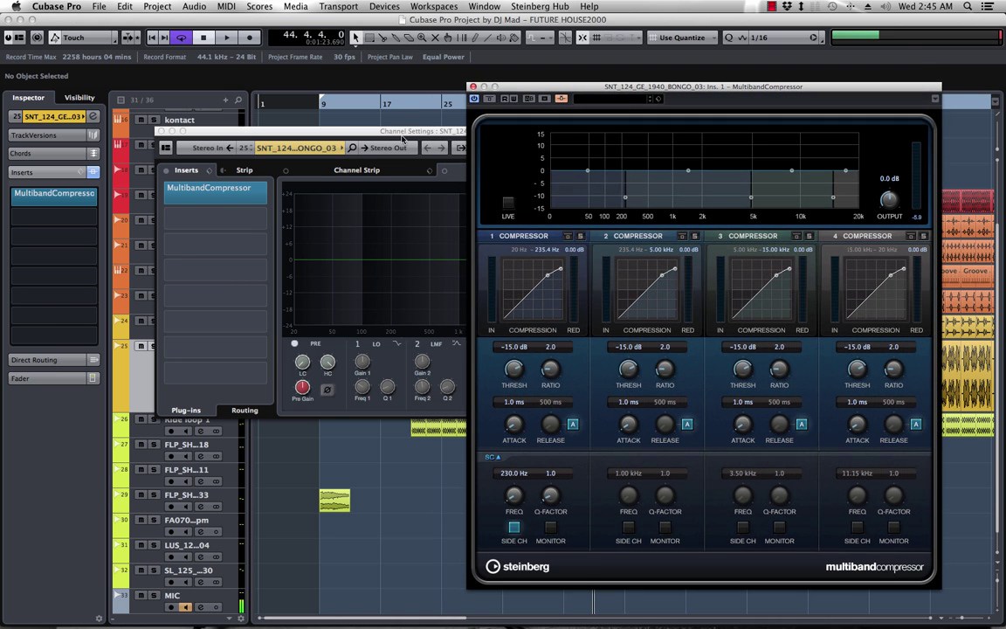
drag(403, 138, 487, 322)
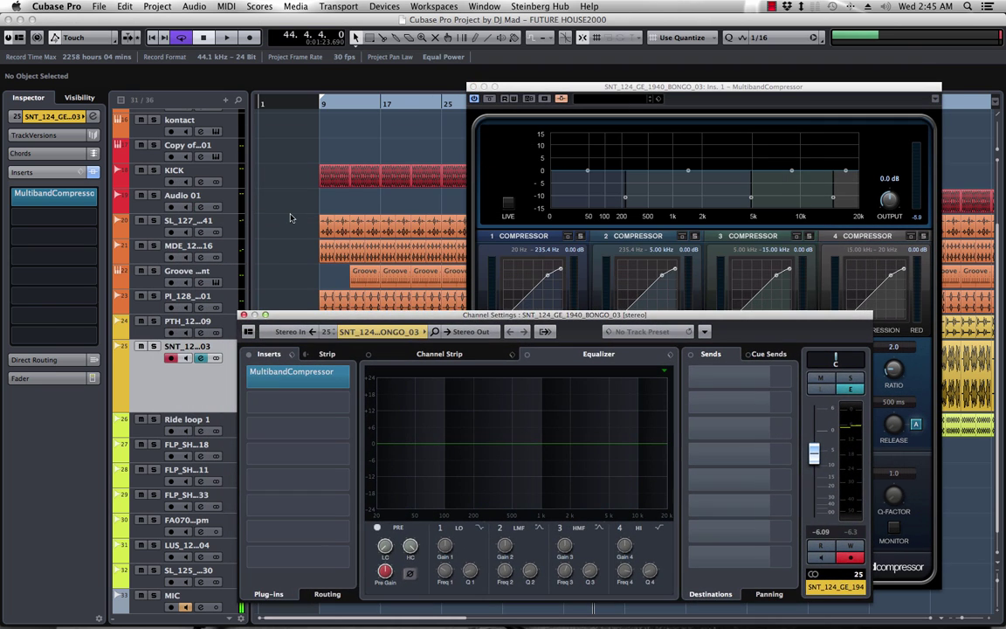
Select the KICK track, browsing its insert list without adding an effect.
click(541, 122)
drag(547, 90, 632, 276)
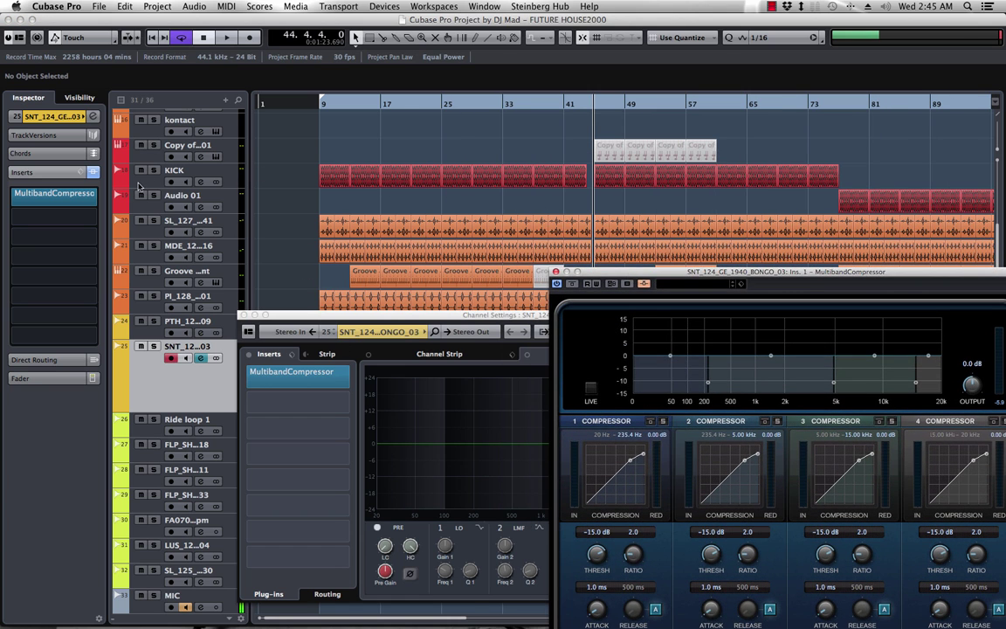
click(129, 169)
click(97, 200)
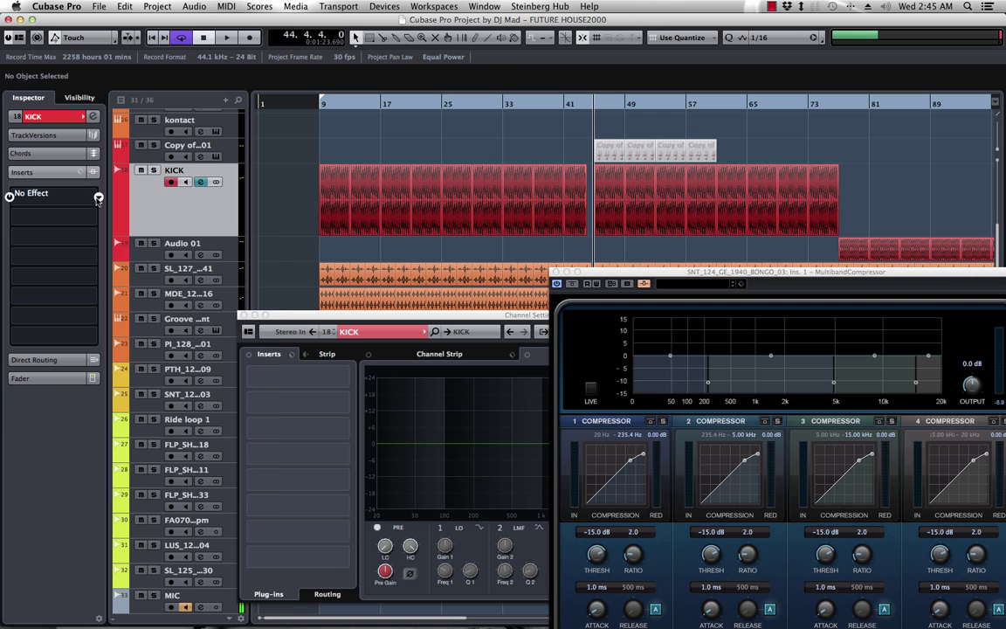
click(70, 183)
click(100, 200)
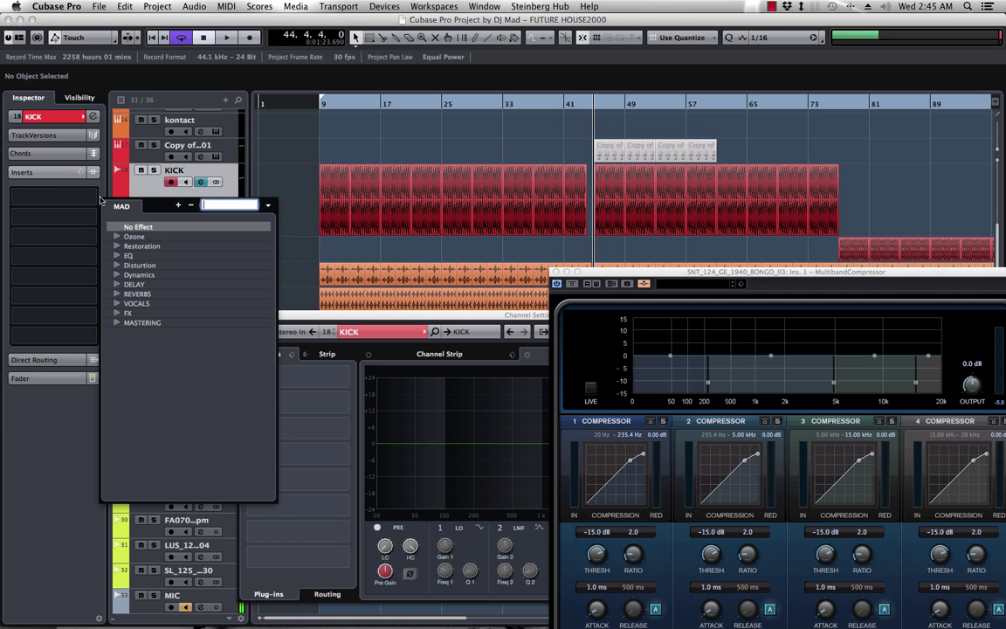
click(72, 201)
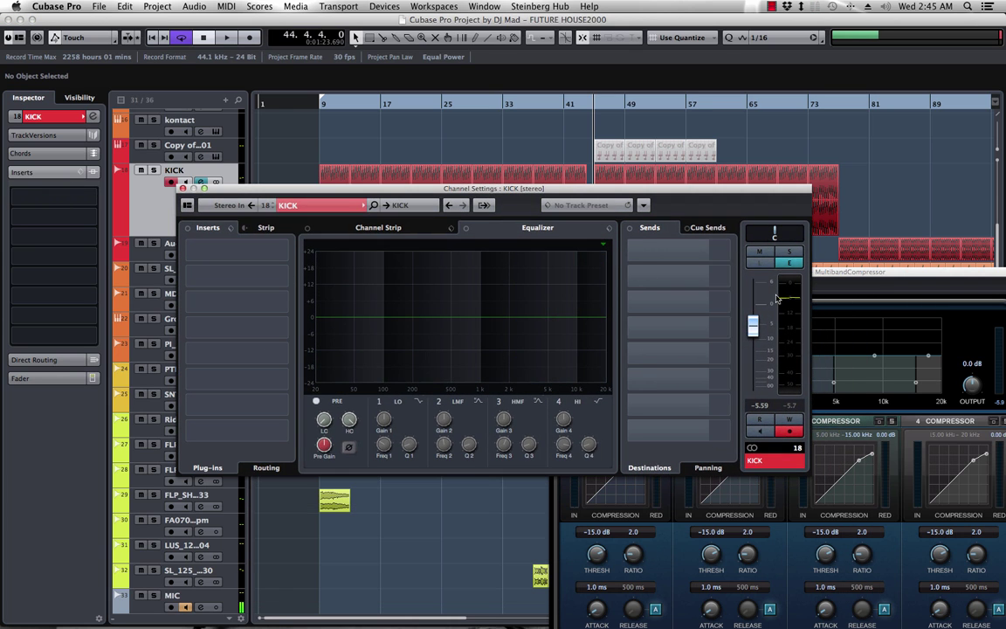
Add a 0.00 dB KICK send feeding the bongo MultibandCompressor side-chain input.
click(672, 249)
click(779, 469)
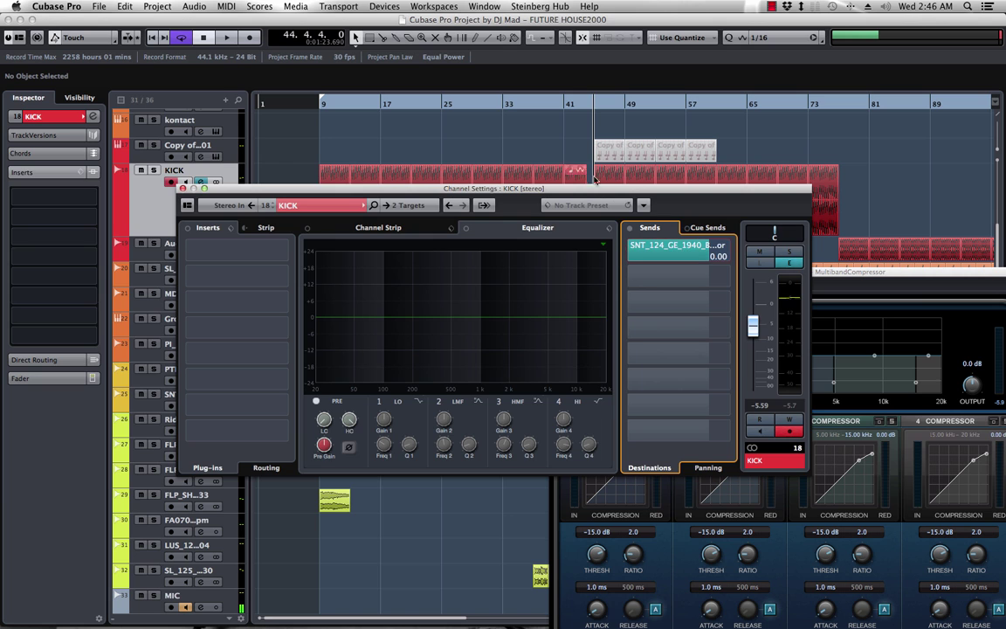
drag(563, 187, 419, 166)
During playback, set band 1 threshold to -24.6 dB with a 1.7 ratio, then stop.
mouse_move(779, 266)
mouse_down()
mouse_move(719, 192)
mouse_move(707, 127)
mouse_up()
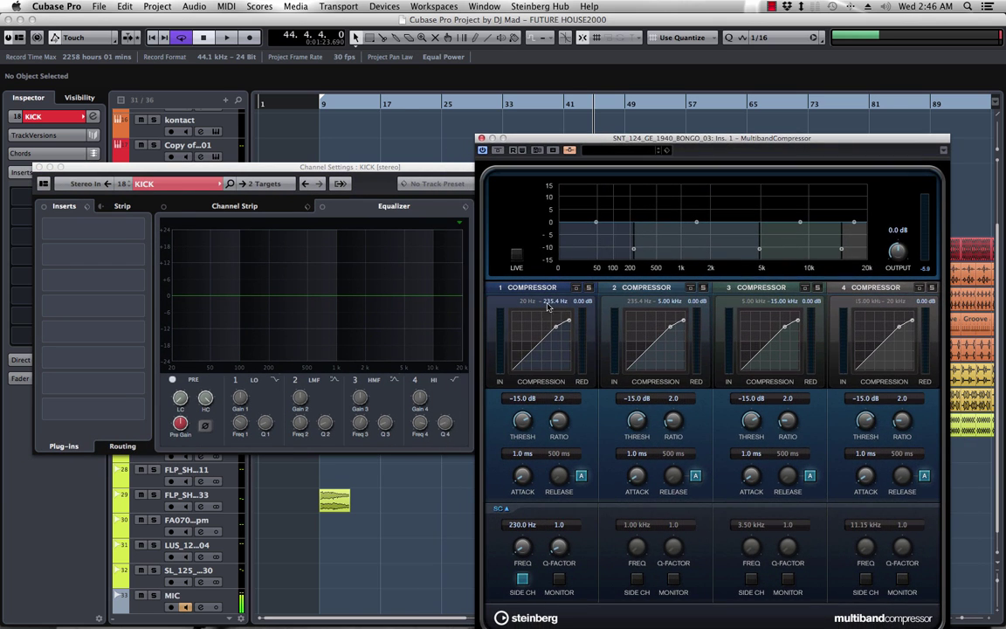
key(space)
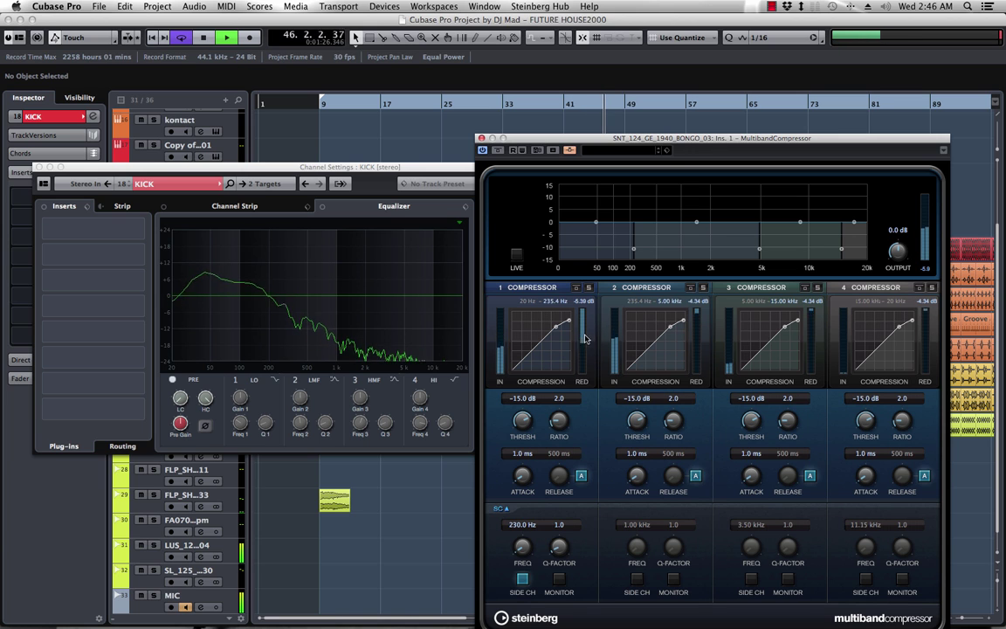
mouse_move(536, 428)
mouse_down()
mouse_move(559, 435)
mouse_move(562, 395)
mouse_move(549, 420)
mouse_up()
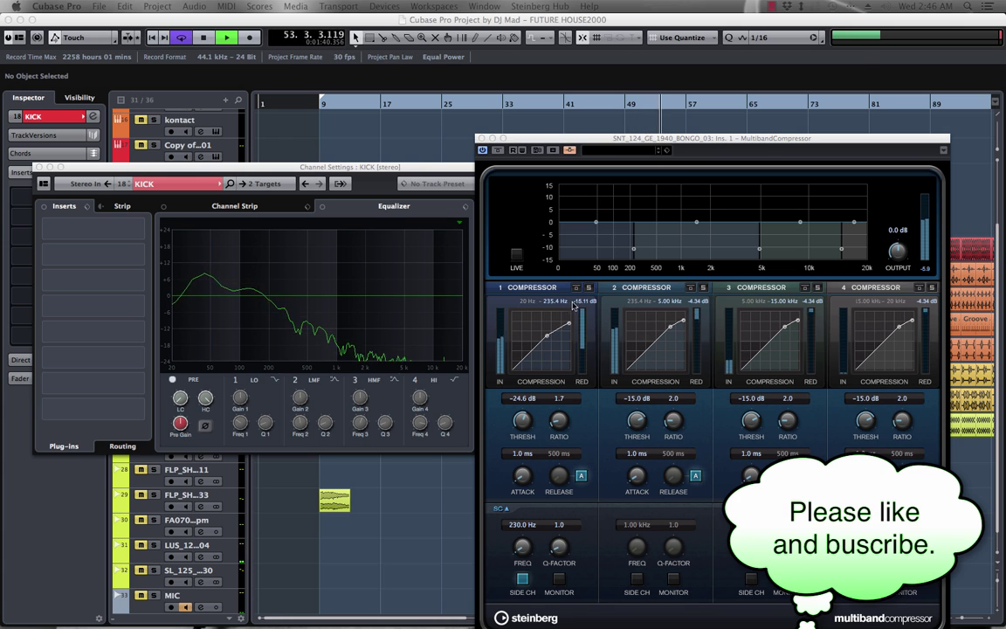
click(499, 152)
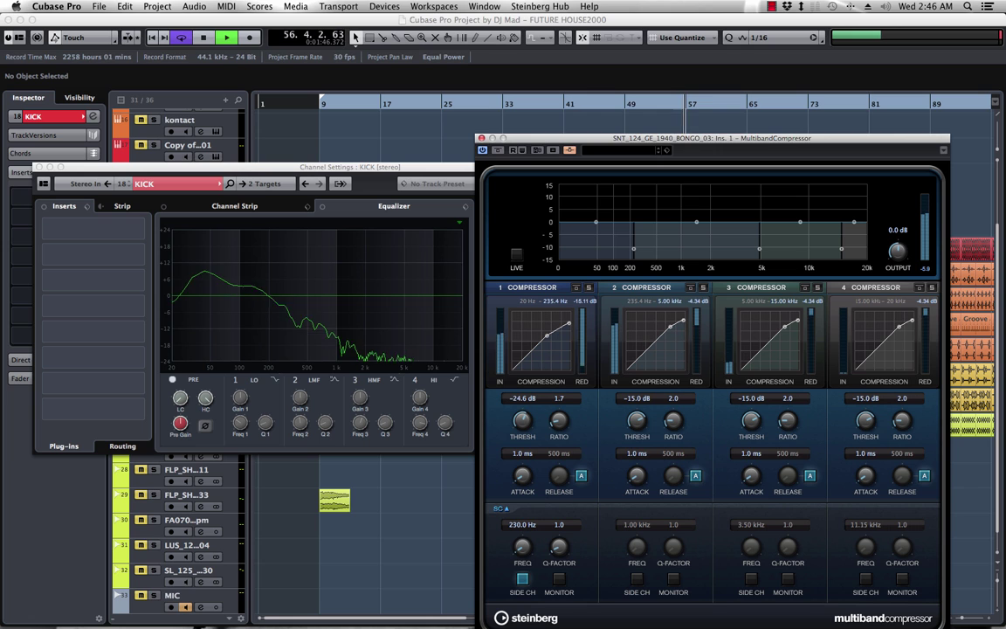
key(space)
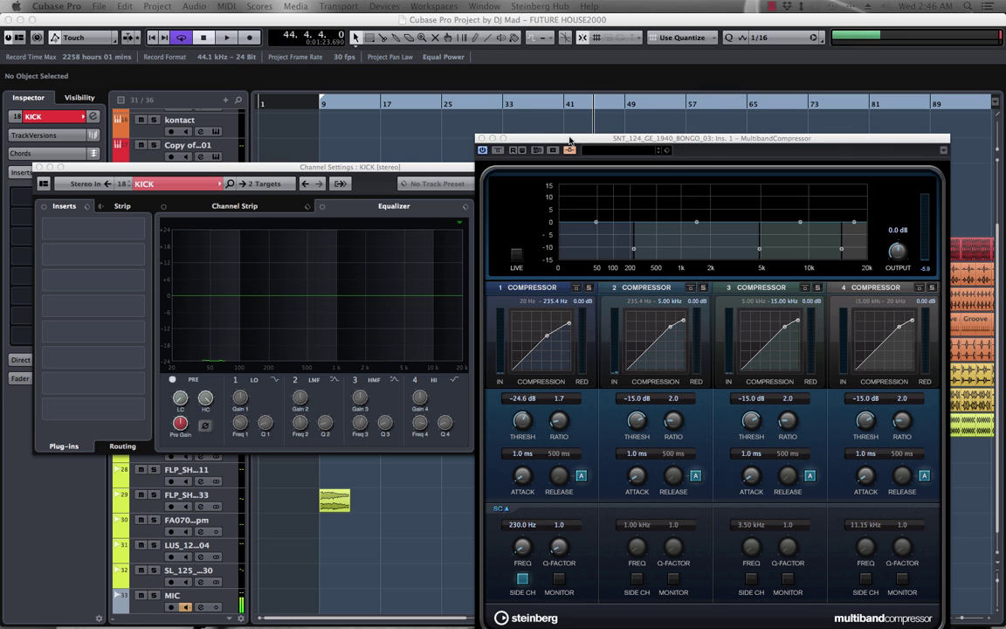
Arrange KICK's channel settings beside the bongo compressor window, leaving the compressor in front.
drag(515, 138, 480, 100)
drag(357, 169, 432, 207)
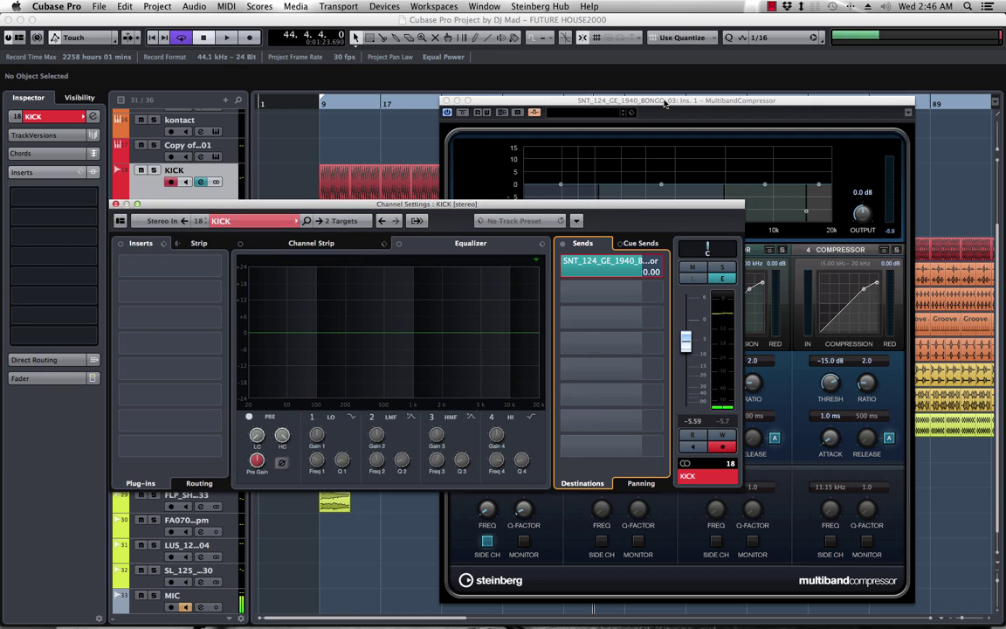
mouse_move(665, 102)
mouse_down()
mouse_move(565, 93)
mouse_move(600, 81)
mouse_up()
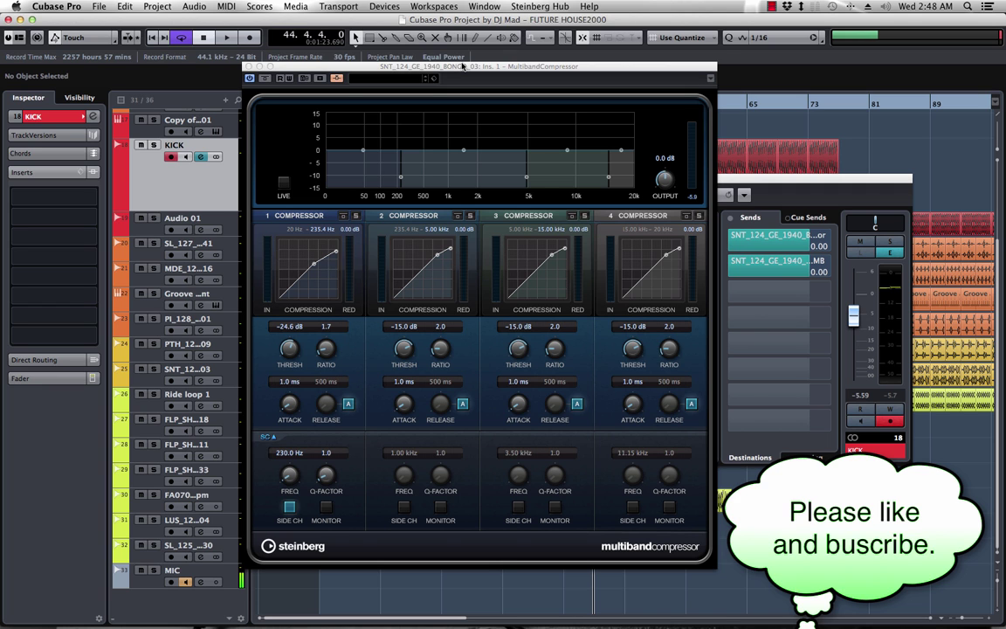
drag(462, 66, 542, 77)
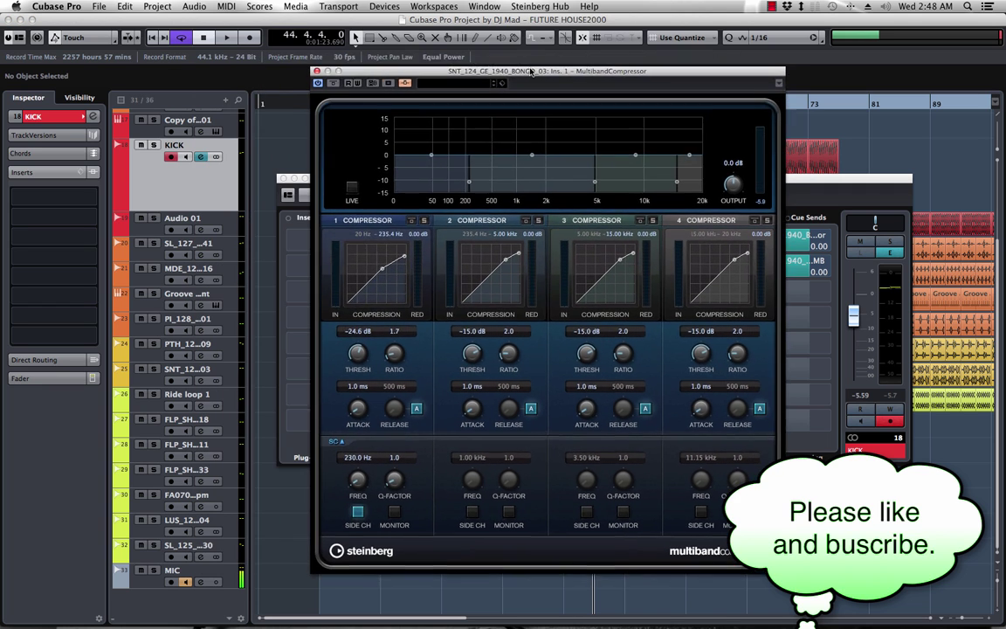